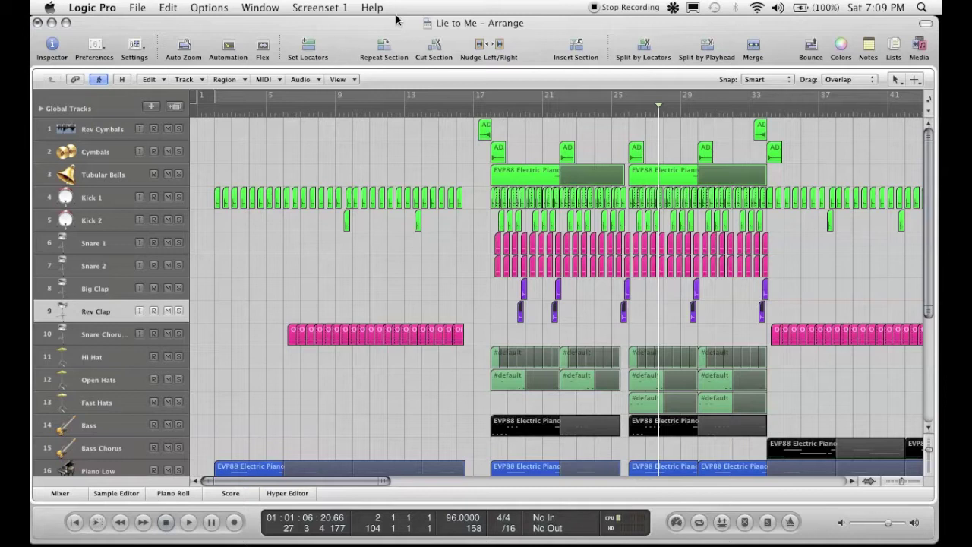
Play the song from its beginning
click(79, 522)
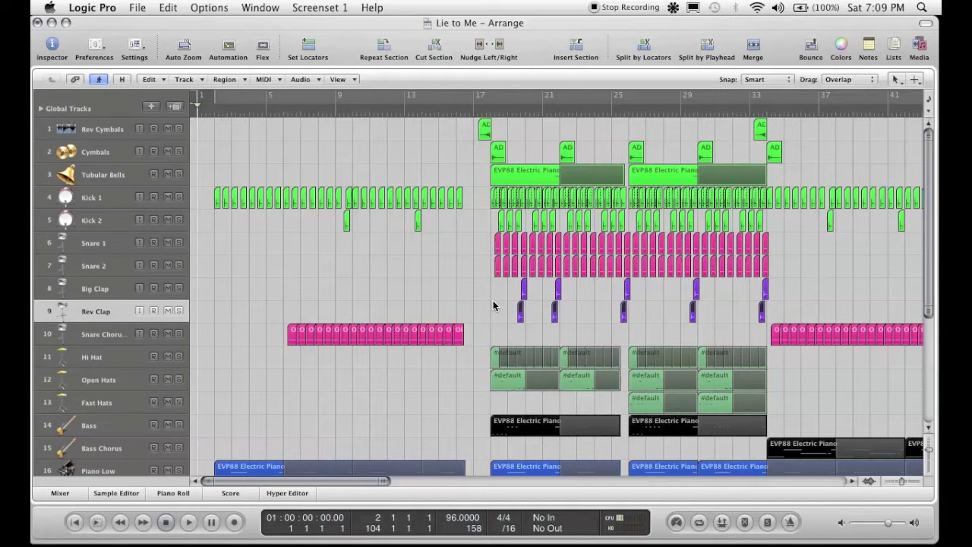
click(189, 522)
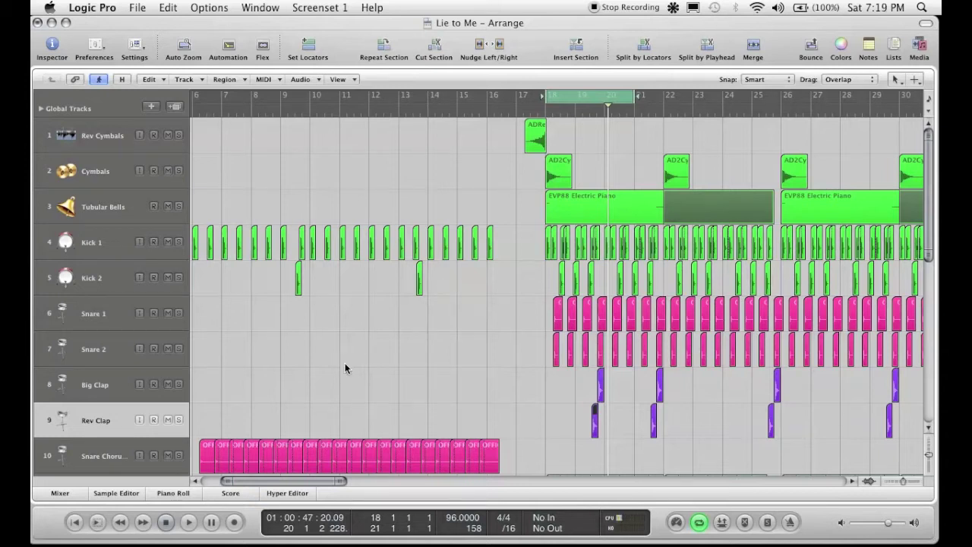
Solo the Snare 1, Snare 2, Big Clap and Rev Clap tracks and play the cycled section
scroll(346, 368, down, 1)
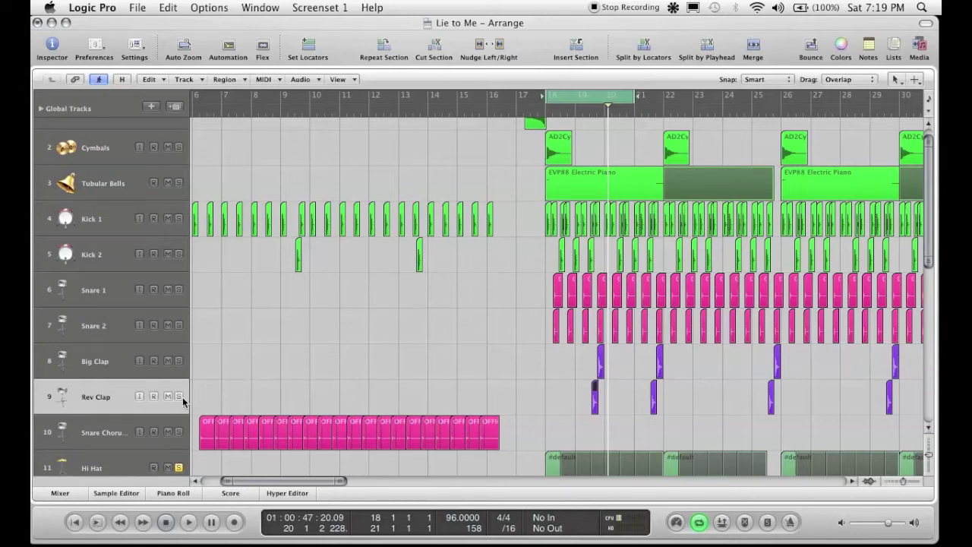
drag(180, 397, 173, 272)
click(188, 527)
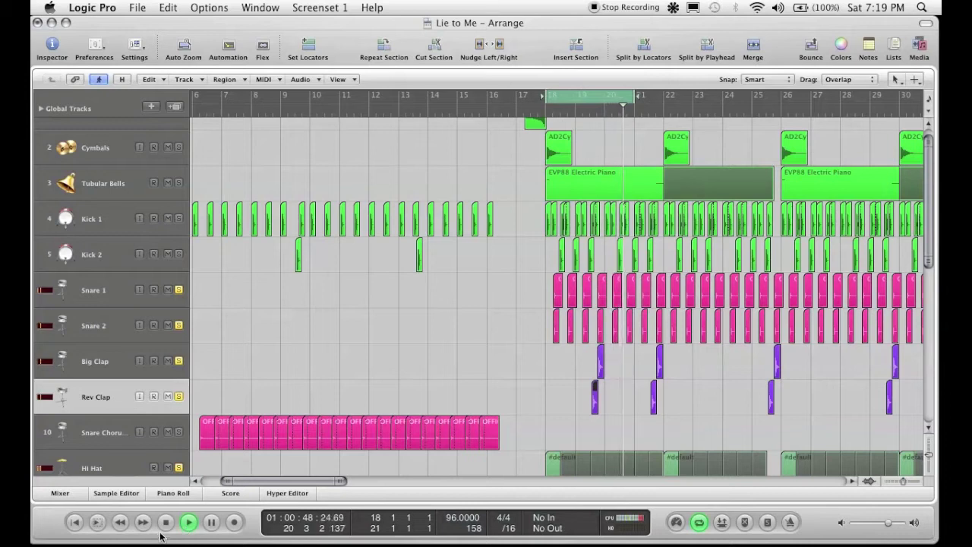
click(166, 522)
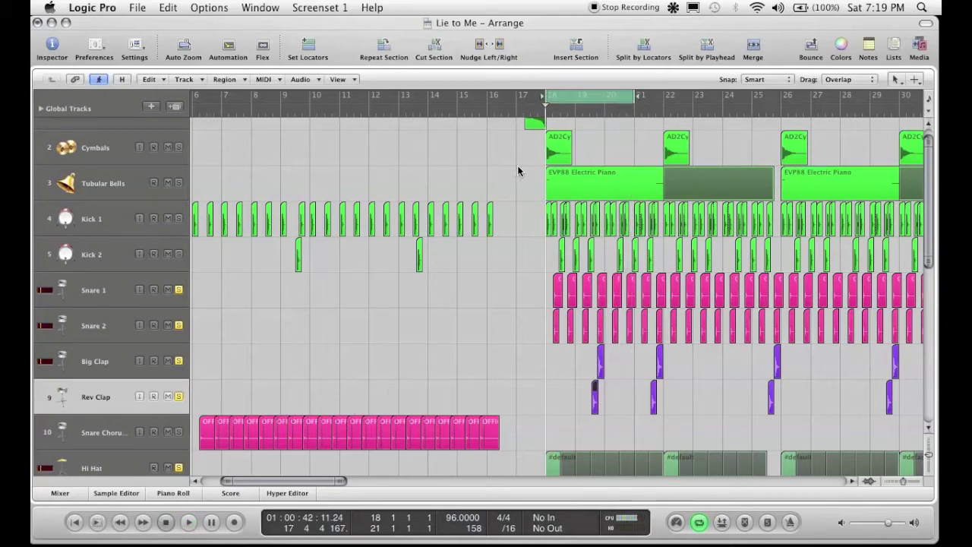
Shorten the cycle range to end at bar 20 beat 3 and play it with Big Clap and Rev Clap unsoloed
drag(632, 96, 619, 96)
click(178, 361)
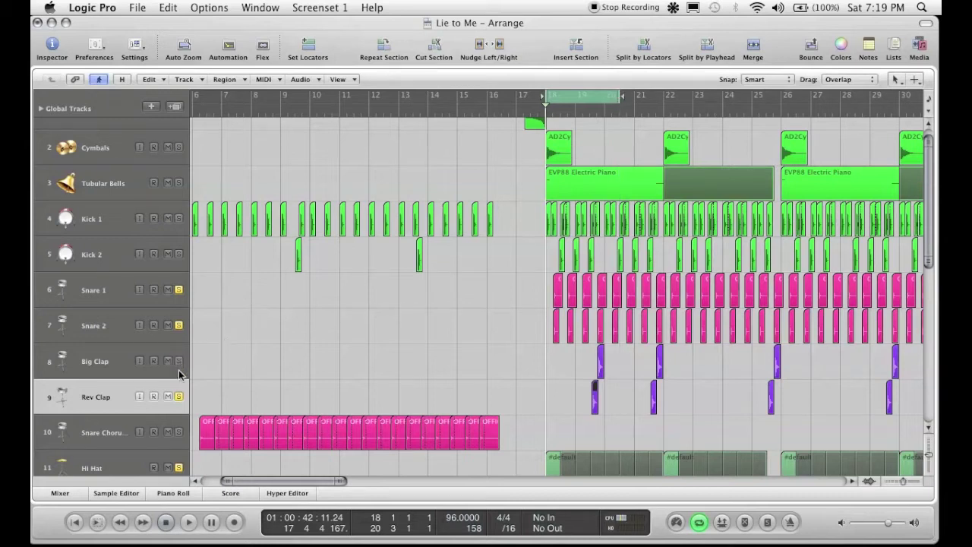
click(189, 522)
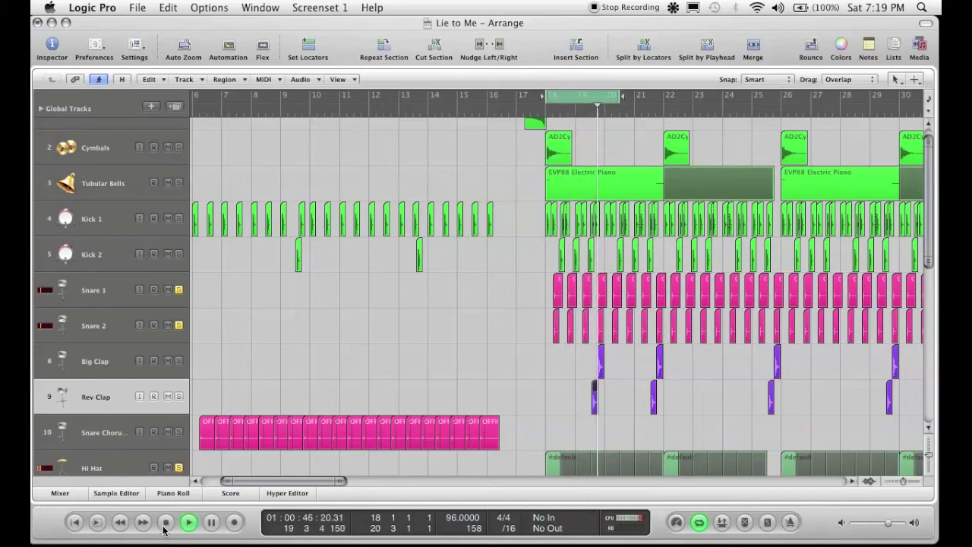
click(165, 522)
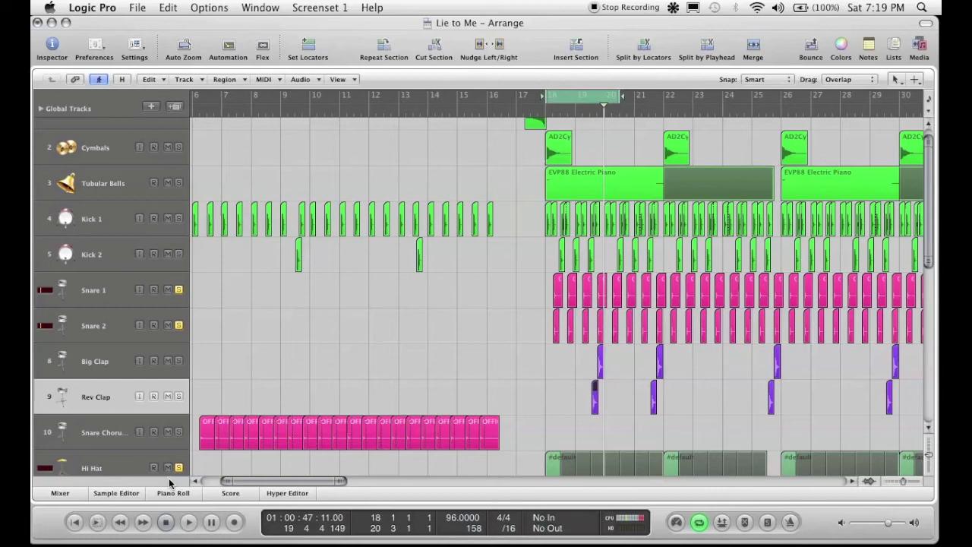
Show the inspector and examine the TrueVerb settings and track parameters of Rev Clap
click(52, 45)
click(67, 209)
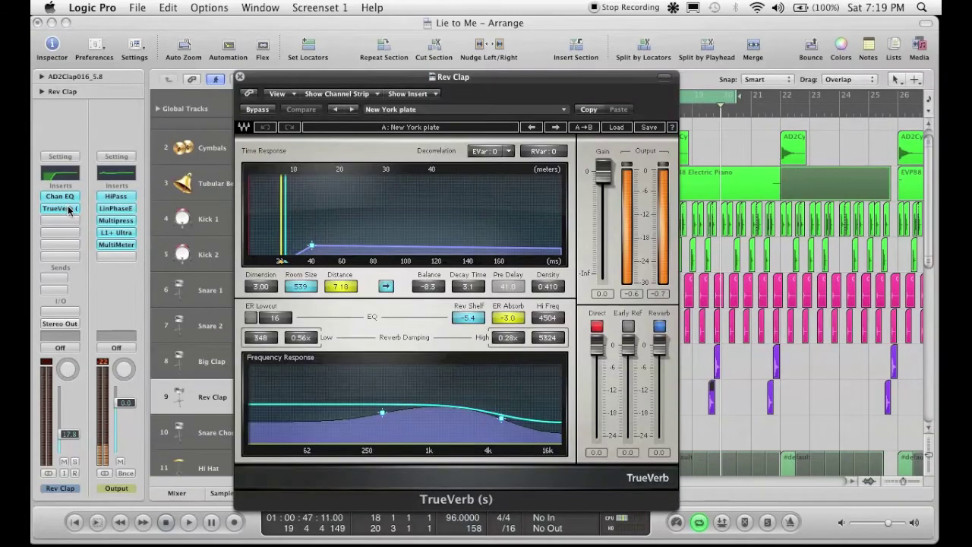
drag(433, 76, 345, 67)
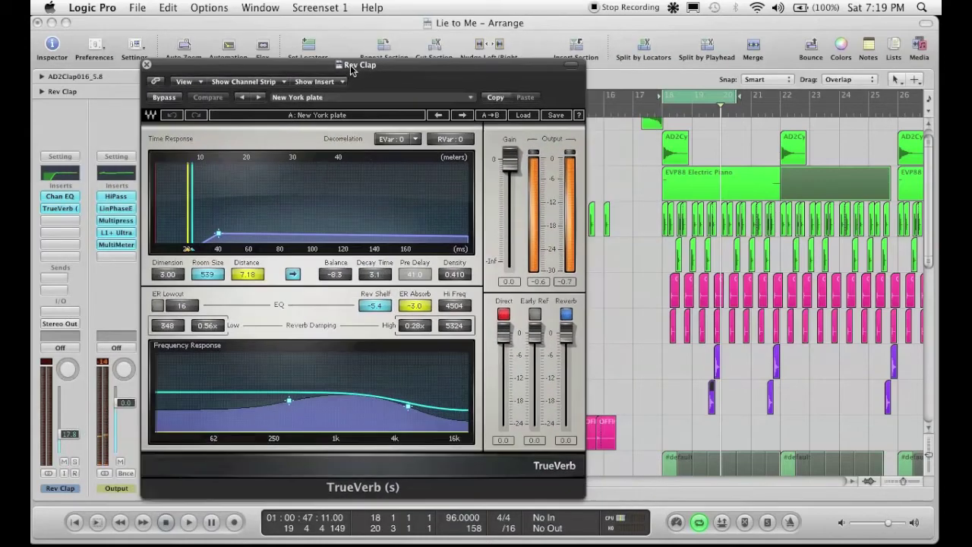
click(49, 92)
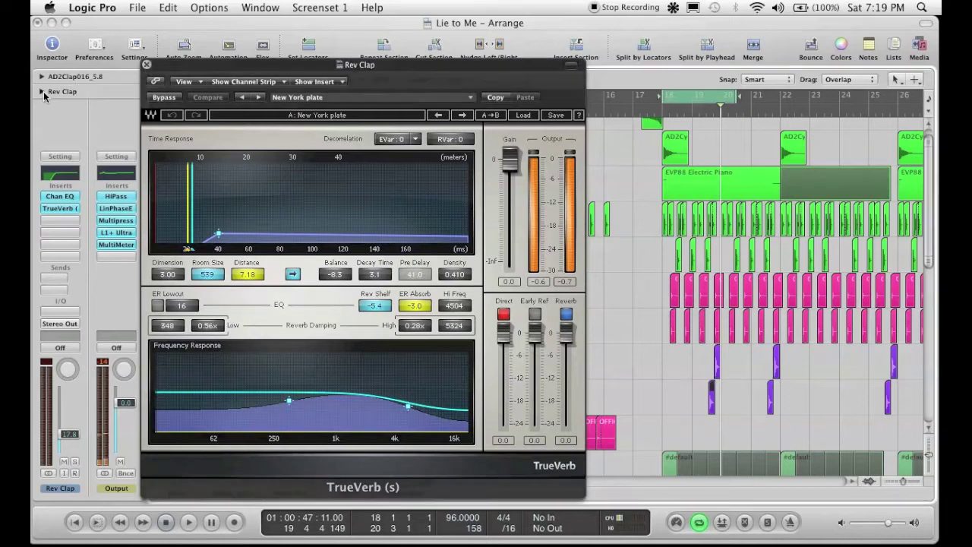
click(146, 65)
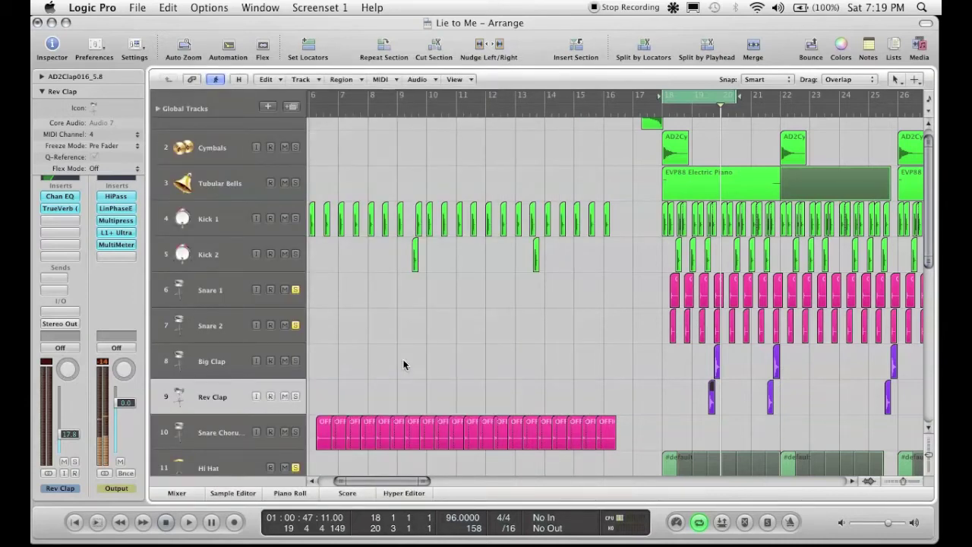
Solo the Big Clap track and bypass its TrueVerb reverb
scroll(403, 364, down, 1)
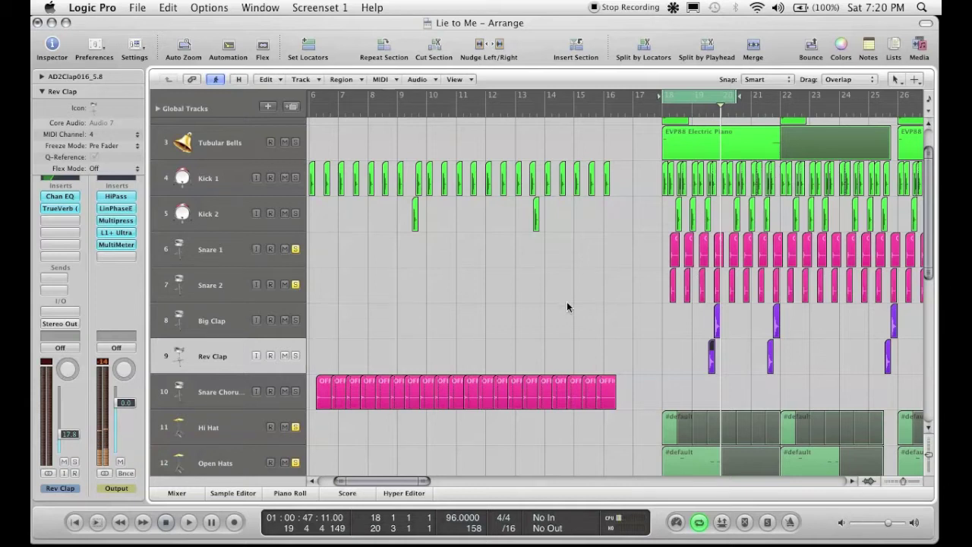
click(231, 321)
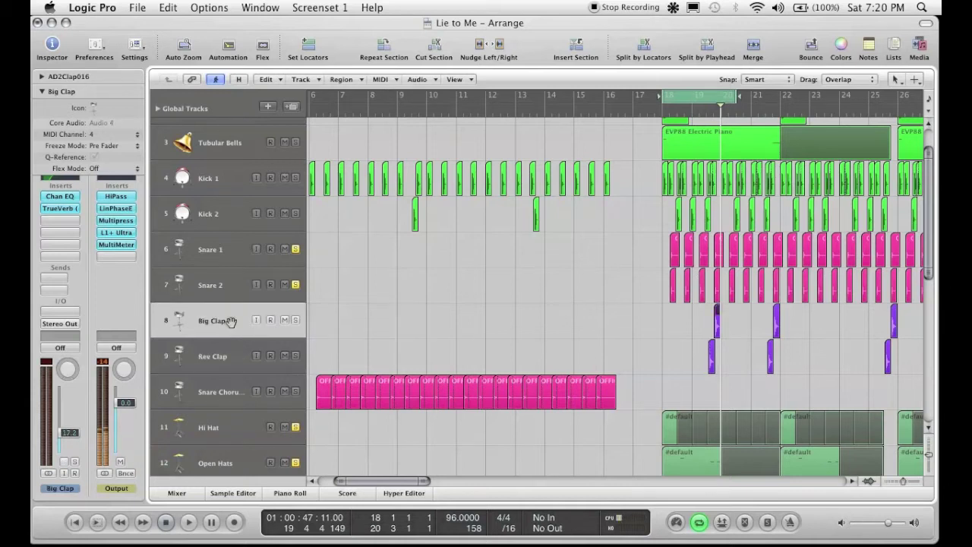
click(297, 321)
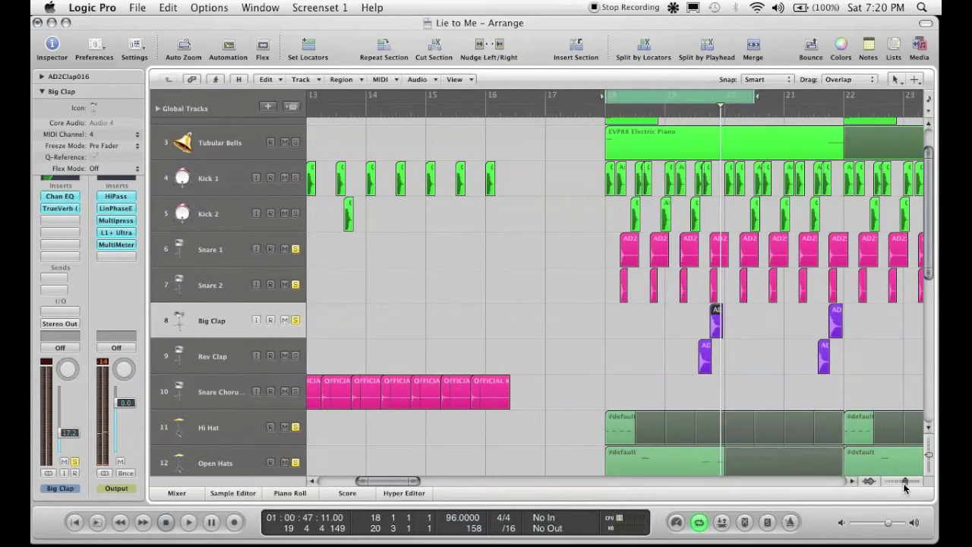
drag(906, 482, 902, 482)
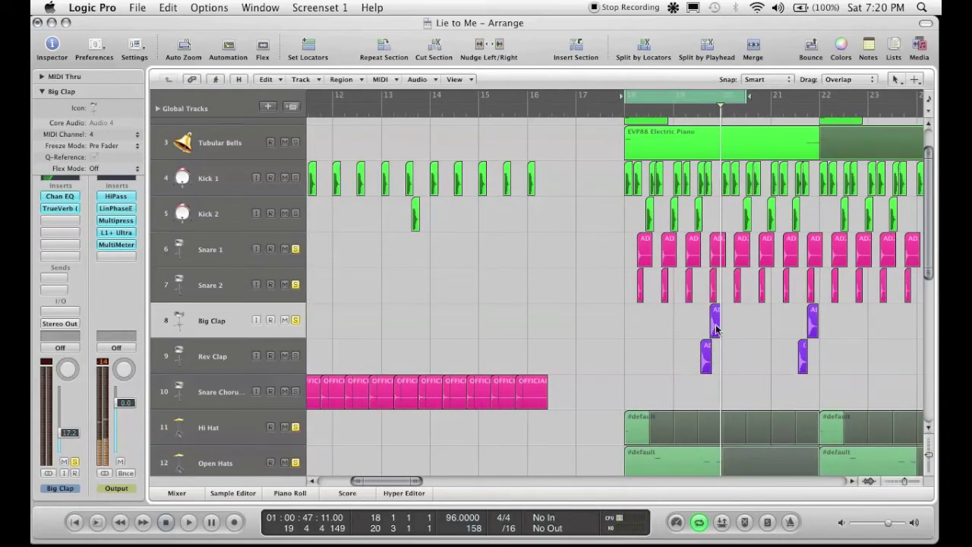
click(60, 208)
click(85, 91)
click(73, 58)
Unsolo Snare 1 and Snare 2 and play the cycled section to hear the dry Big Clap
click(296, 249)
click(295, 284)
key(space)
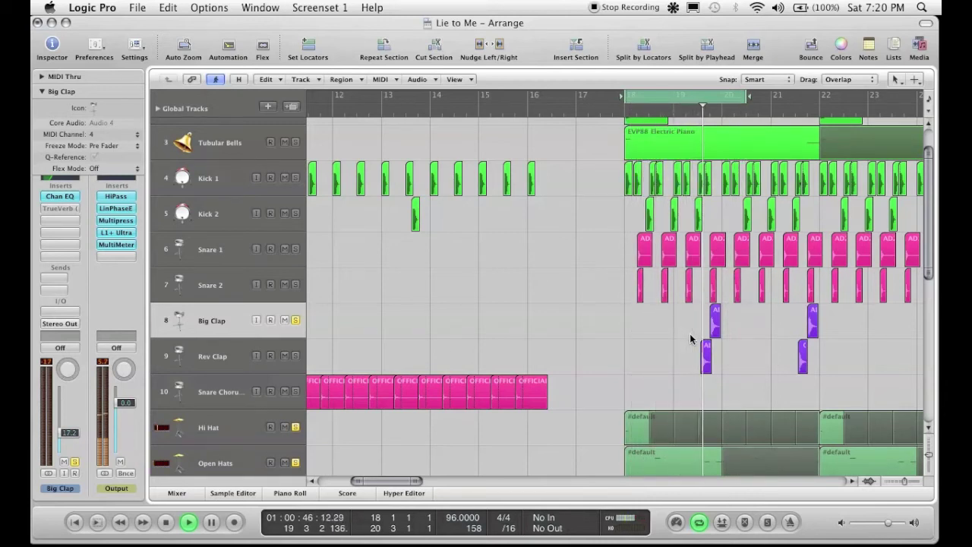
key(space)
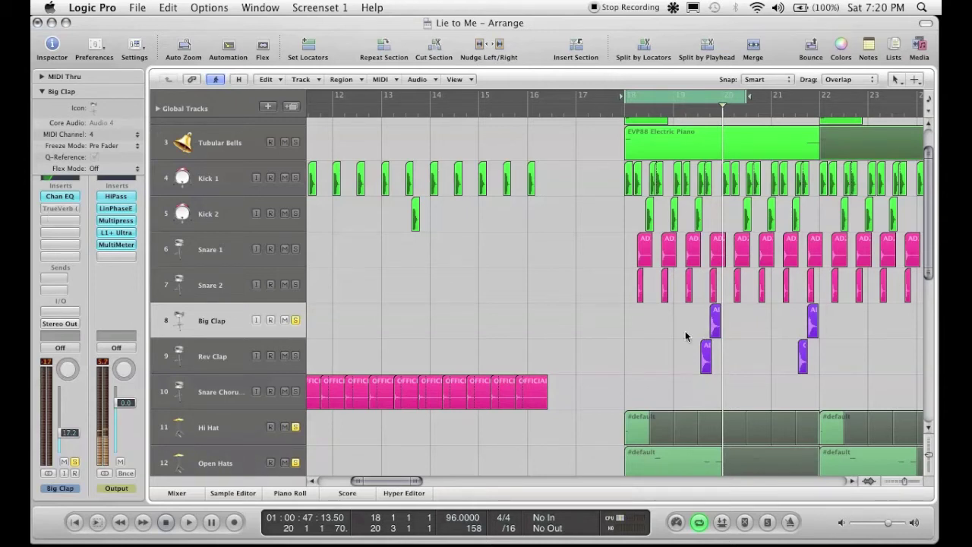
View the first Big Clap region's waveform and the Sample Editor's audio functions such as Reverse, and close the editor
double_click(714, 321)
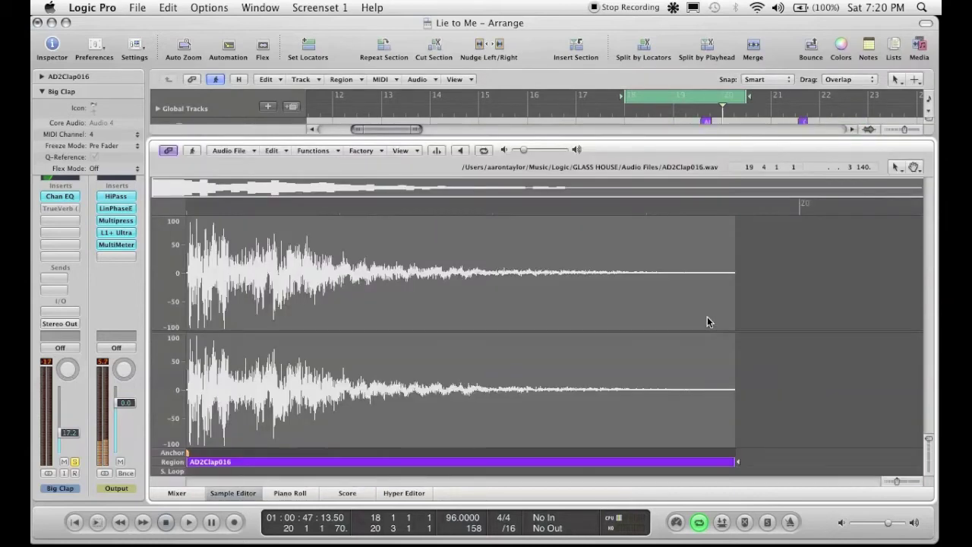
click(314, 150)
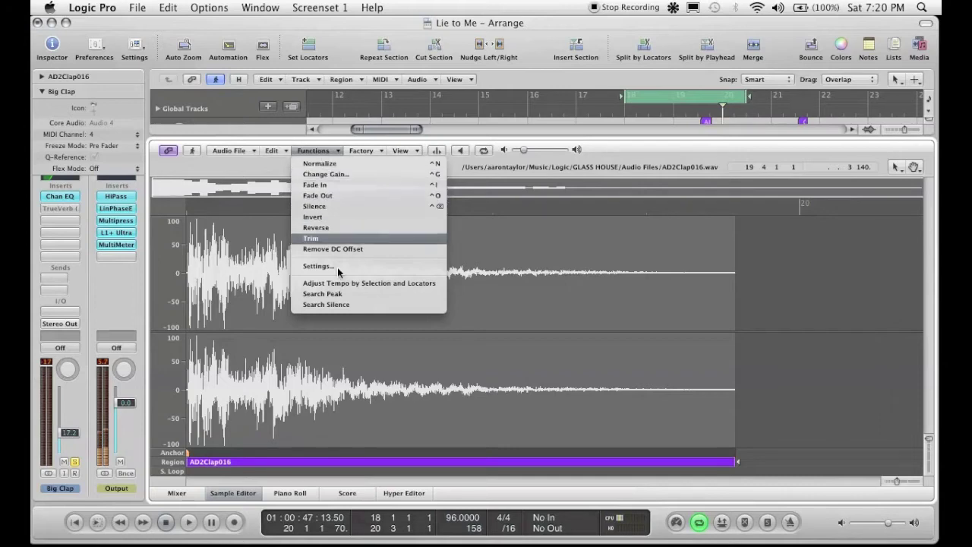
click(236, 503)
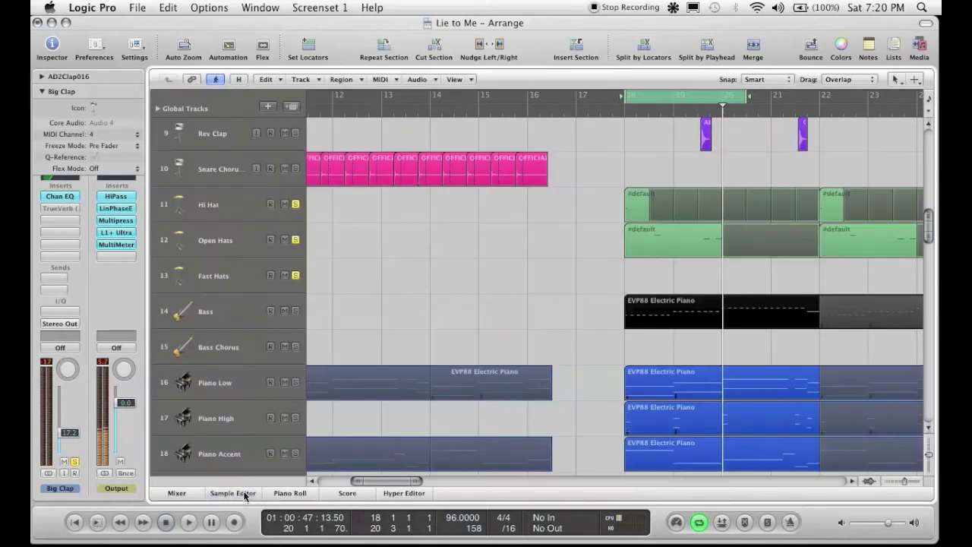
click(236, 502)
Unsolo the Hi Hat, Open Hats and Fast Hats tracks and play the cycled section
scroll(606, 389, up, 1)
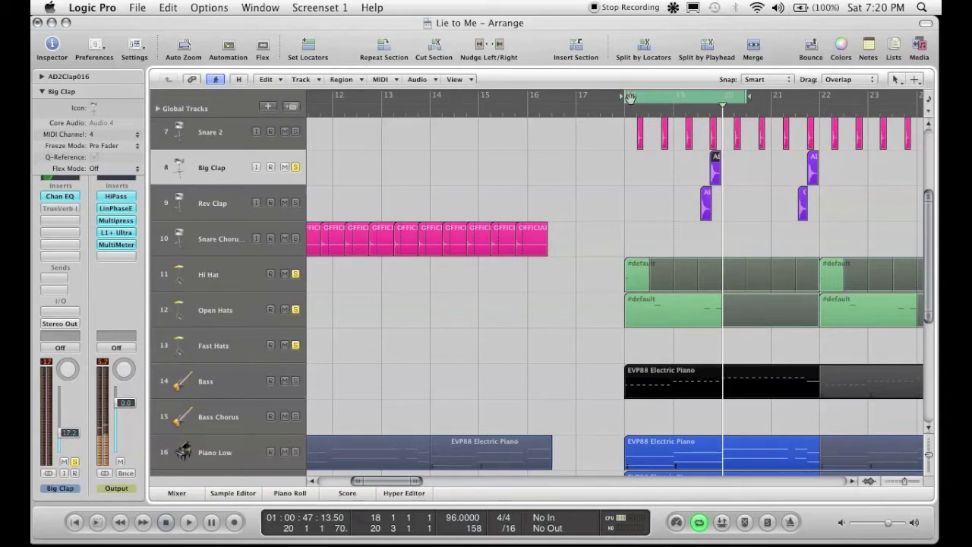
drag(299, 346, 296, 276)
key(space)
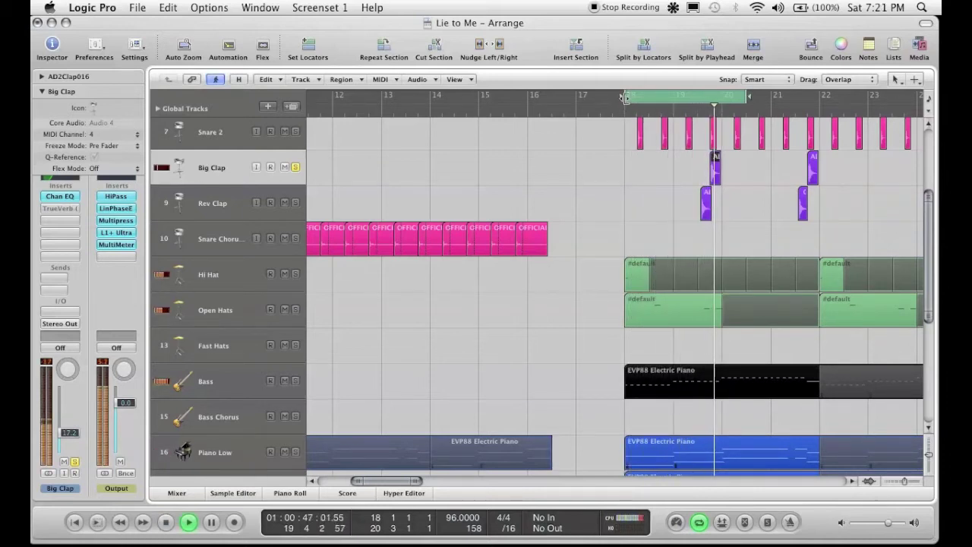
Solo the Rev Clap track in place of Big Clap
click(212, 210)
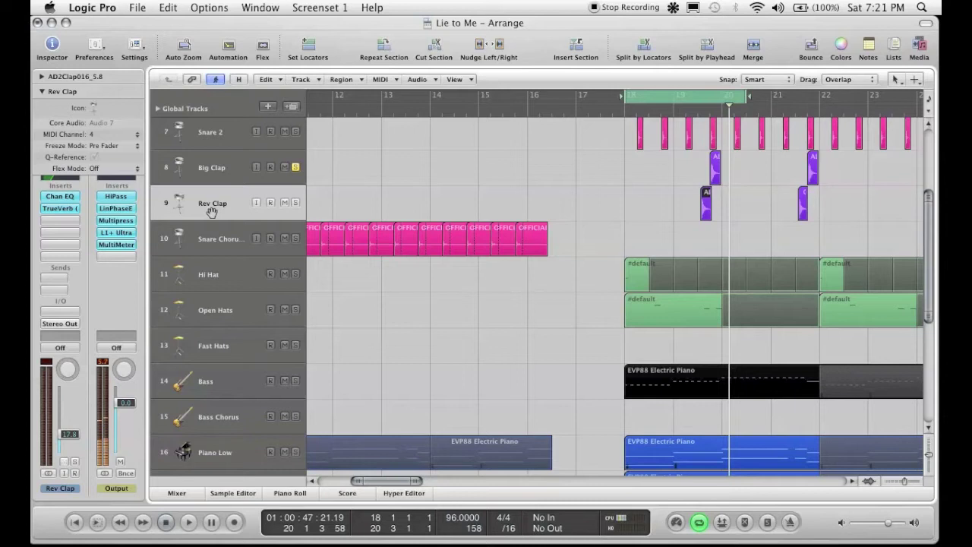
click(606, 179)
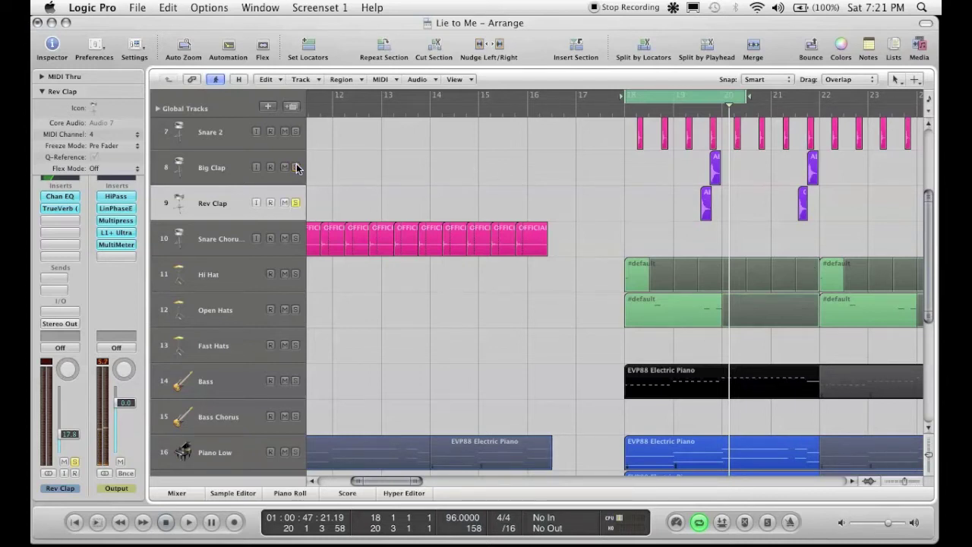
click(220, 205)
Bypass the TrueVerb reverb on Rev Clap and play the cycled section to hear the dry reversed clap
click(60, 208)
click(156, 99)
click(147, 65)
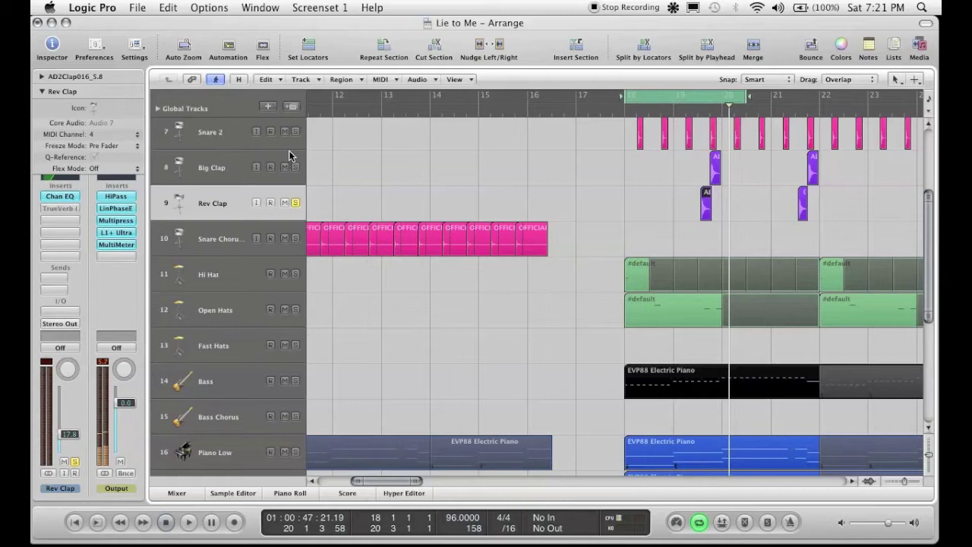
key(space)
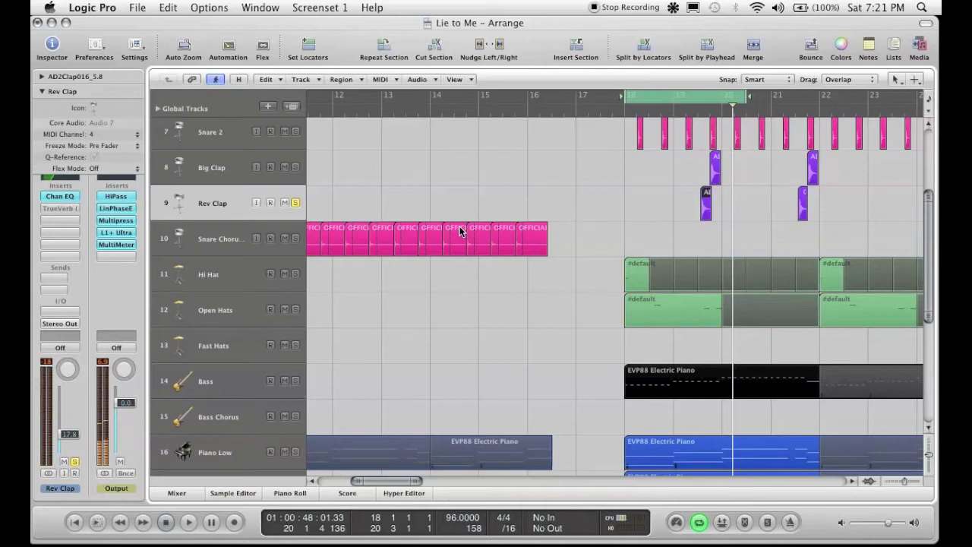
Solo Big Clap alongside Rev Clap and play the cycled section with both claps
click(209, 170)
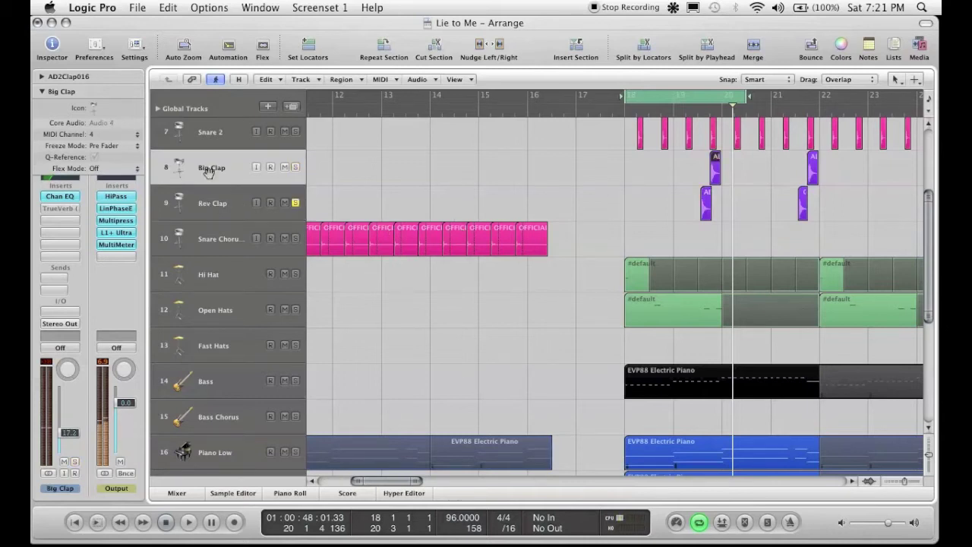
click(295, 168)
click(242, 200)
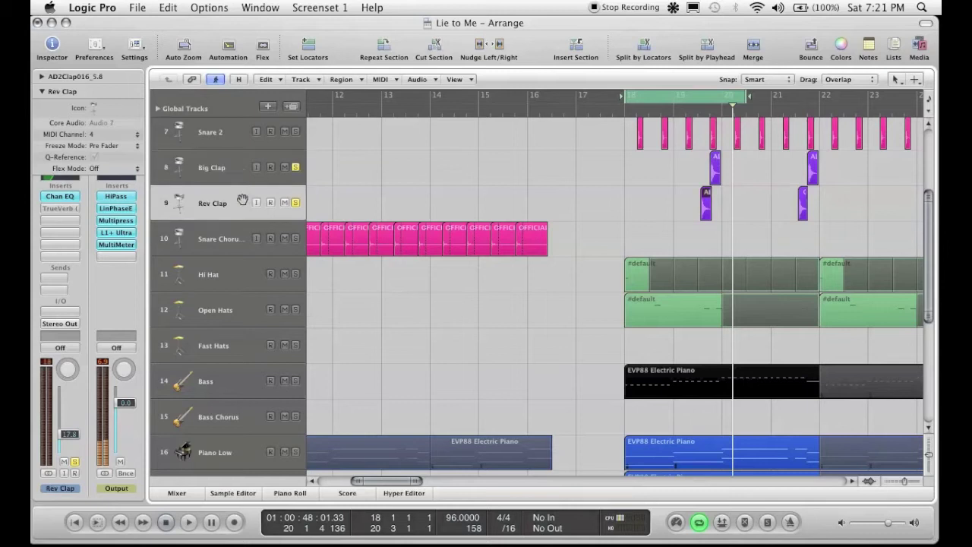
key(space)
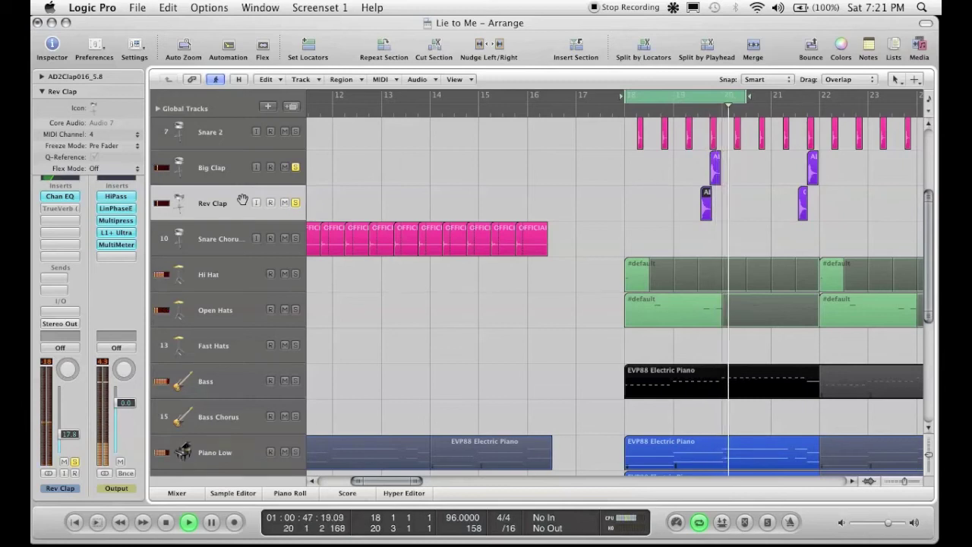
key(space)
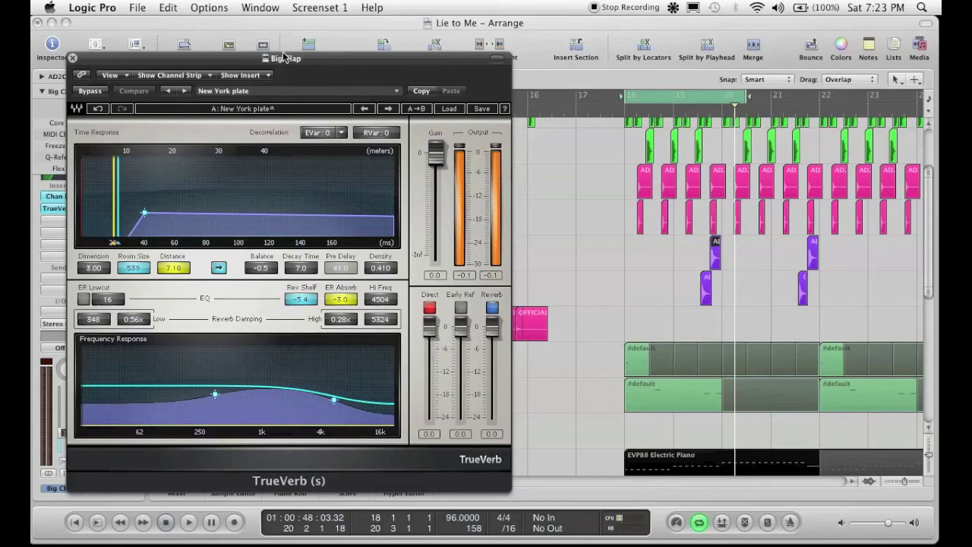
Hide the inspector and move Big Clap's TrueVerb window clear of the track headers
drag(285, 61, 335, 51)
click(51, 46)
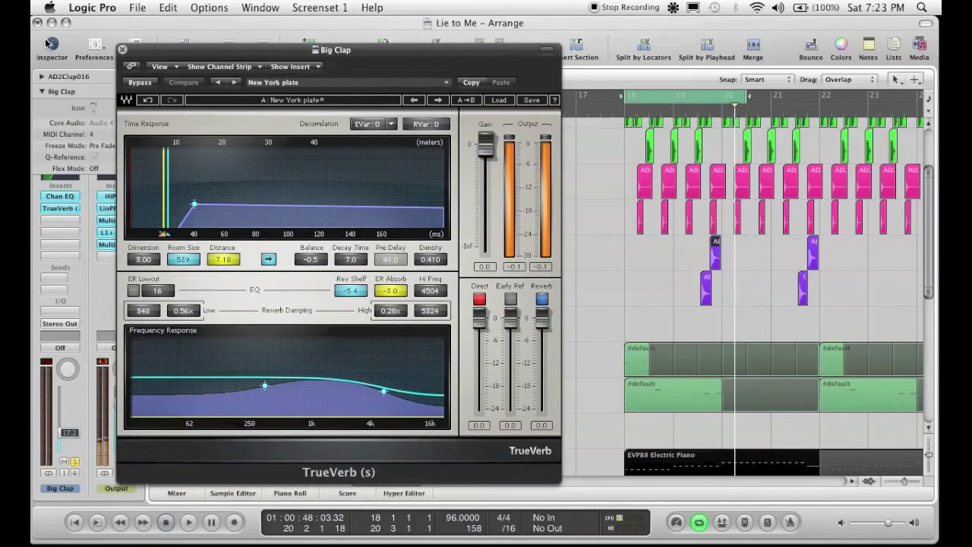
drag(338, 53, 867, 73)
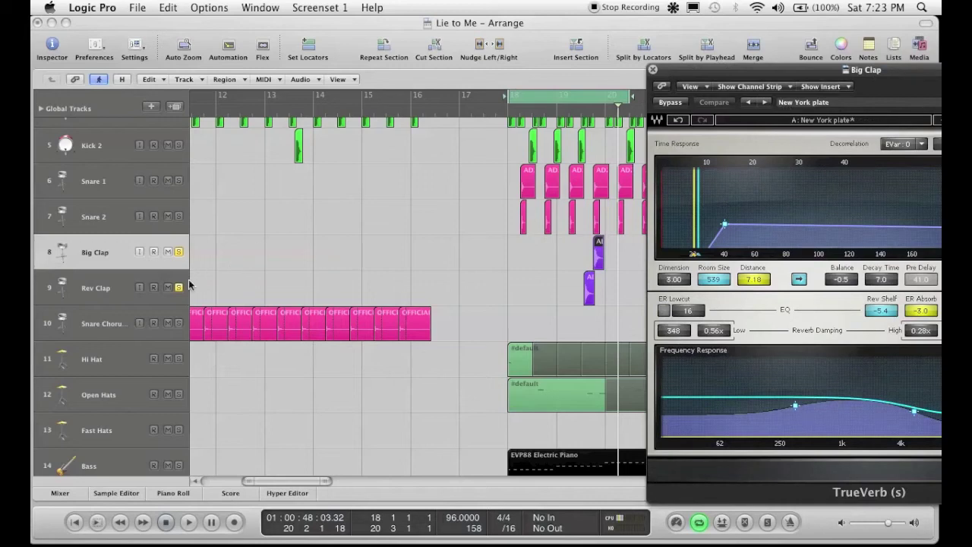
Play the start of the cycled section with Rev Clap unsoloed and Big Clap still soloed
click(190, 524)
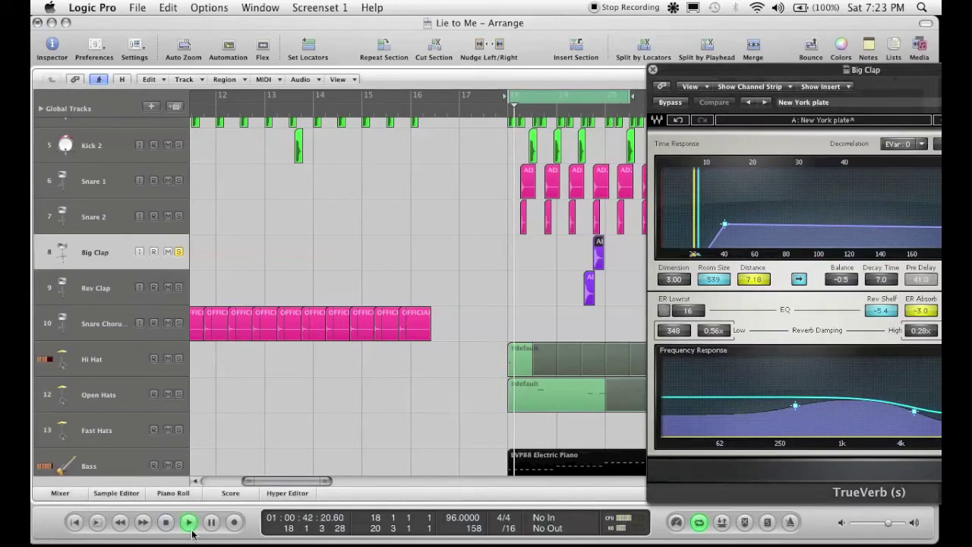
mouse_move(809, 76)
mouse_down()
mouse_move(722, 73)
mouse_move(807, 70)
mouse_up()
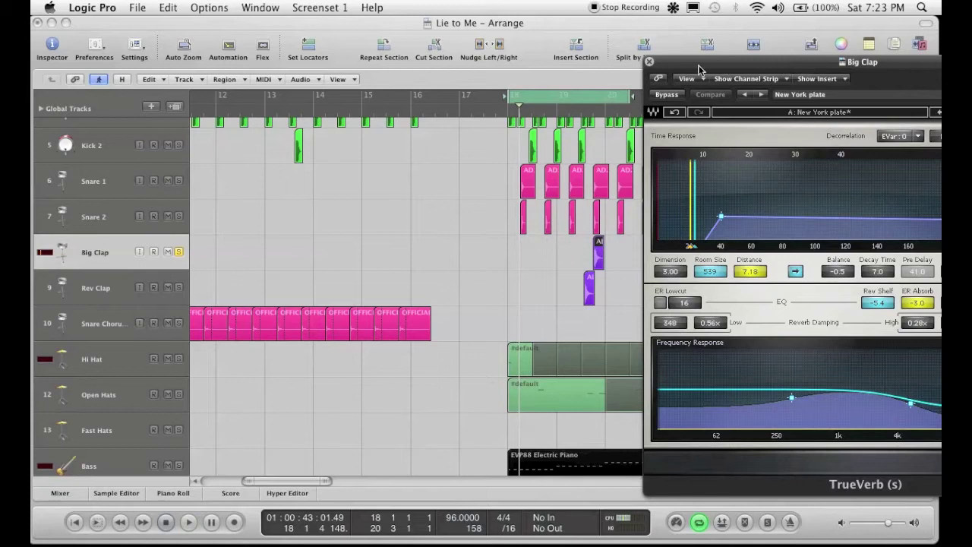
Solo Rev Clap alongside Big Clap, select the Rev Clap track, and close Big Clap's TrueVerb window
click(179, 288)
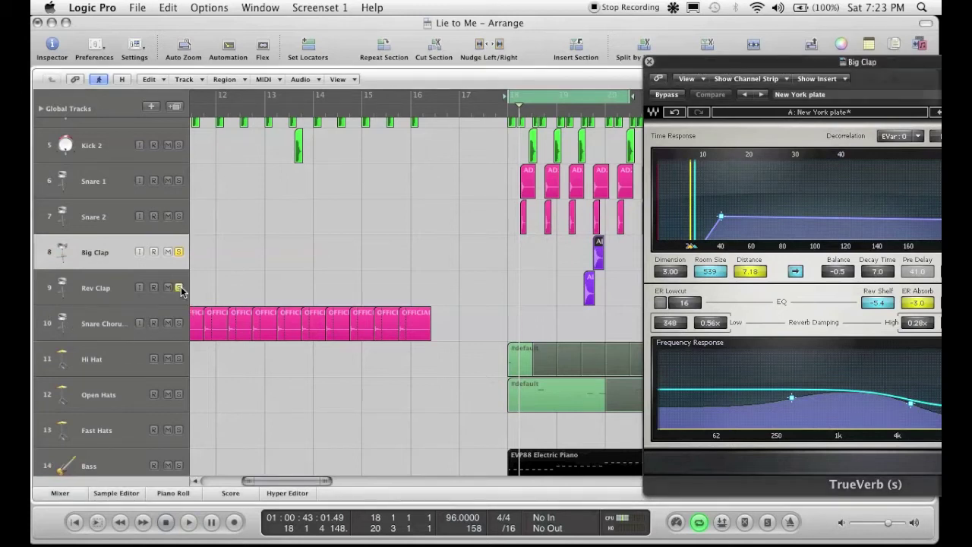
click(101, 292)
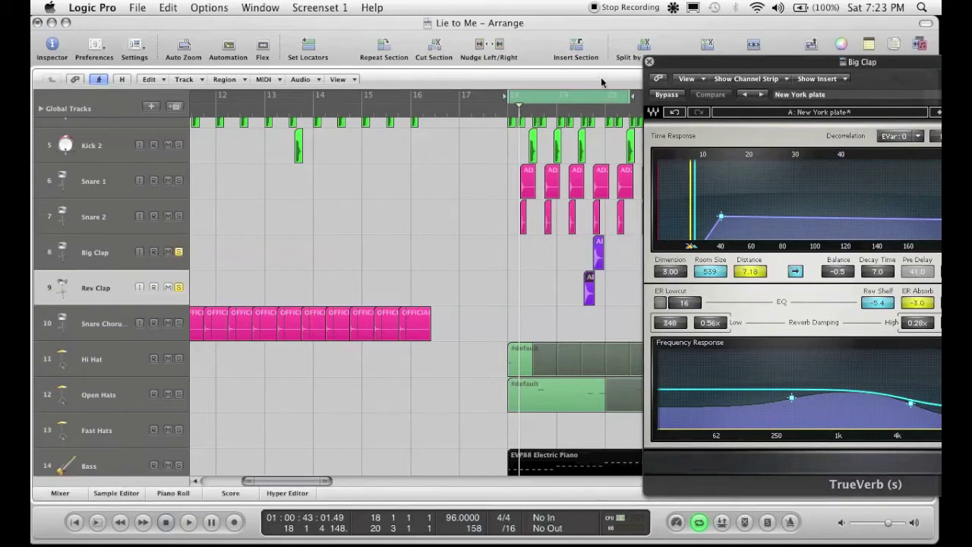
click(649, 61)
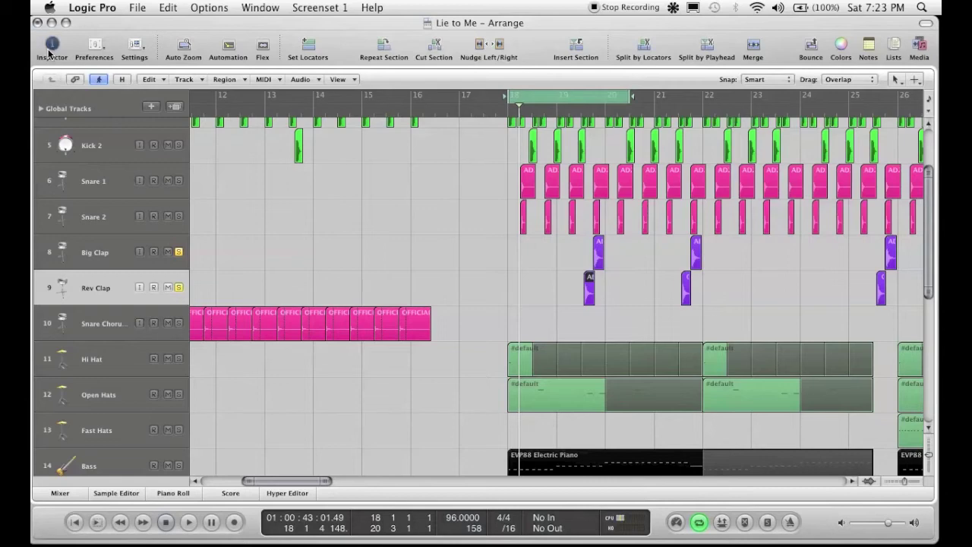
Show the inspector and open the TrueVerb insert on Rev Clap for a brief check, then close its window
click(52, 47)
click(53, 208)
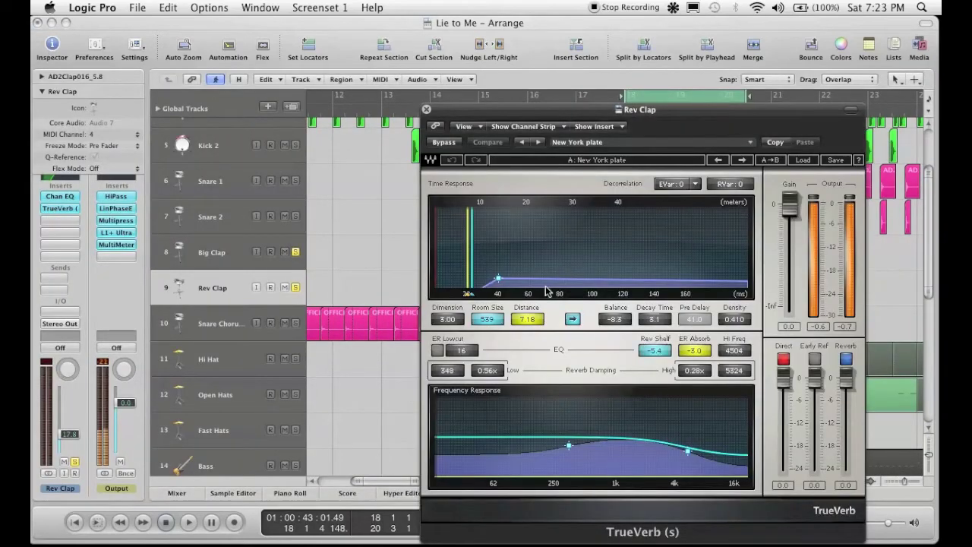
click(426, 109)
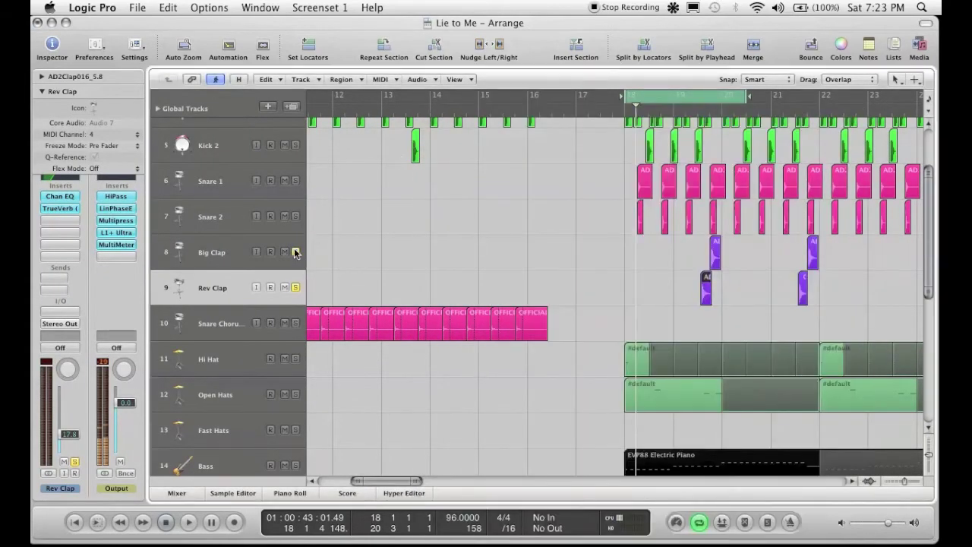
Play the cycled section twice with only Big Clap and Rev Clap soloed
key(space)
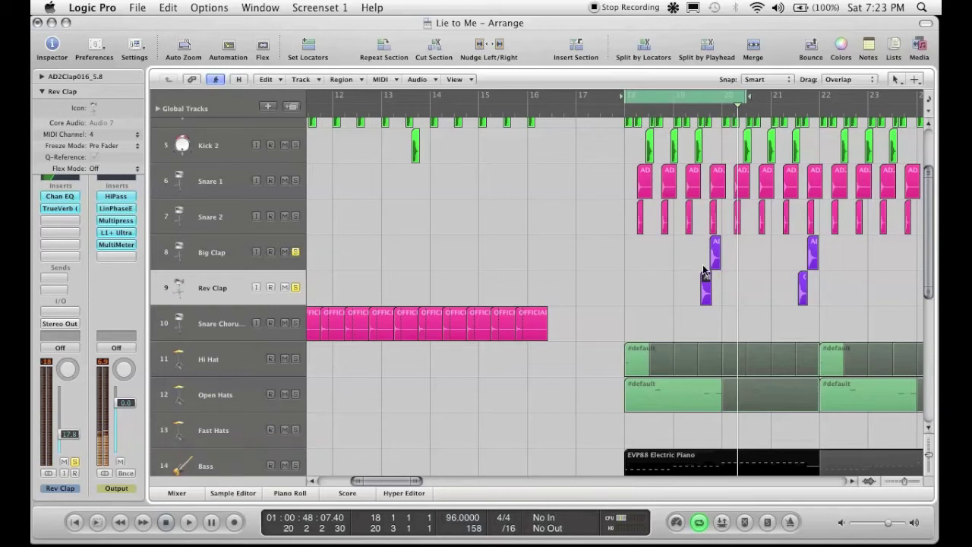
scroll(711, 254, up, 1)
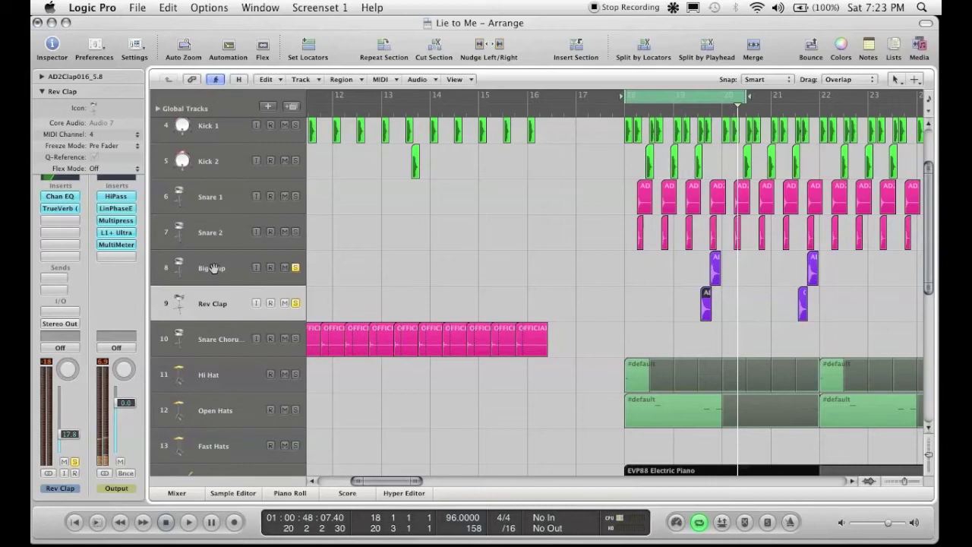
key(space)
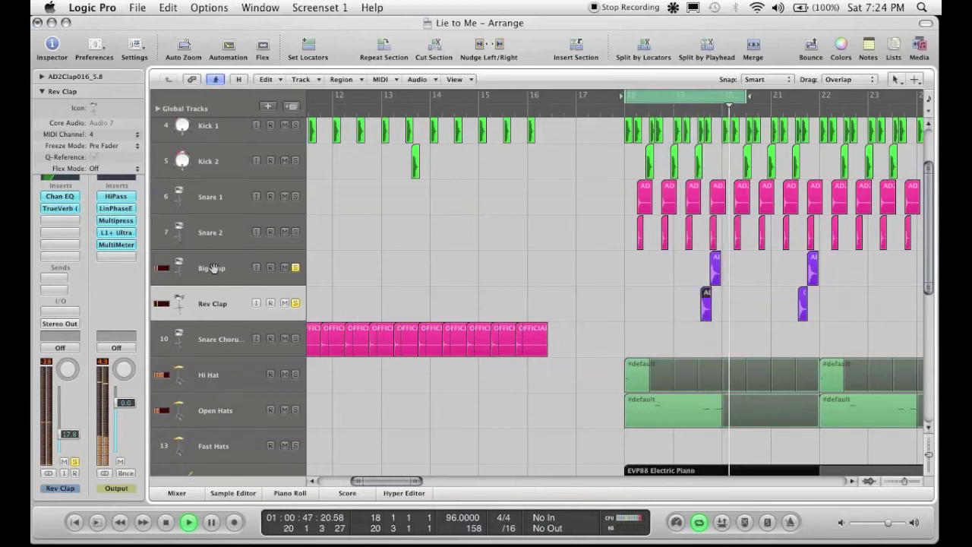
key(space)
Solo Snare 2 and Snare 1 together with the two claps and play the cycled section
drag(296, 232, 297, 207)
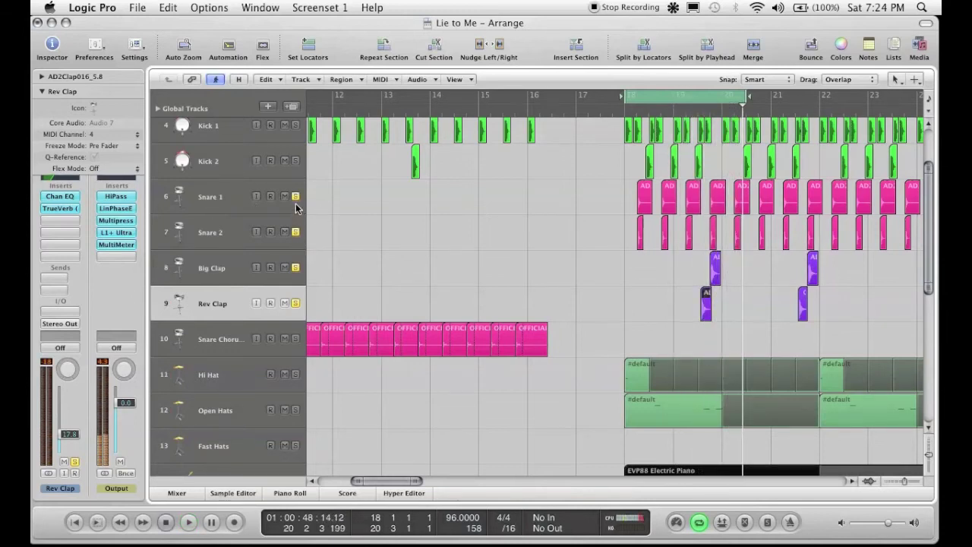
key(space)
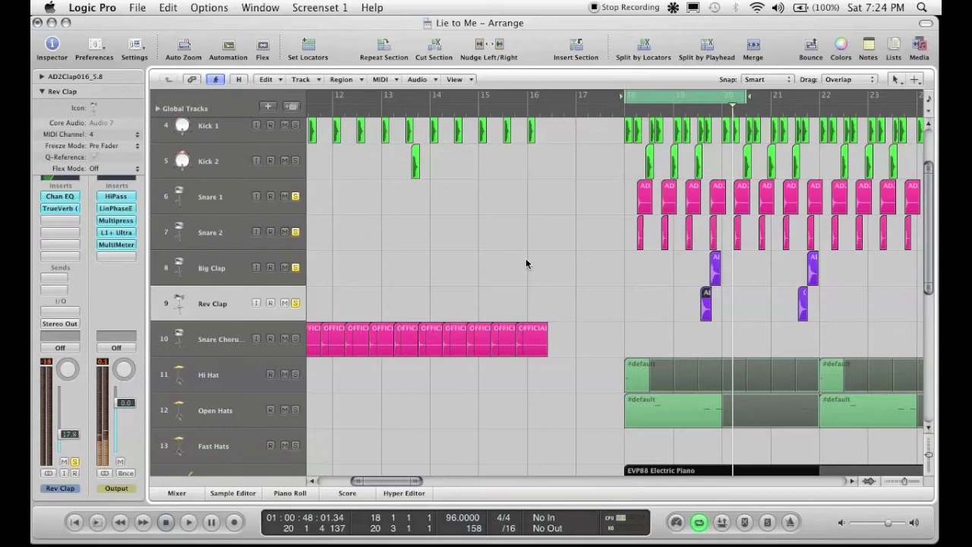
Clear the solos from Snare 1 through Rev Clap and solo Hi Hat, Open Hats and Fast Hats instead
scroll(526, 264, up, 3)
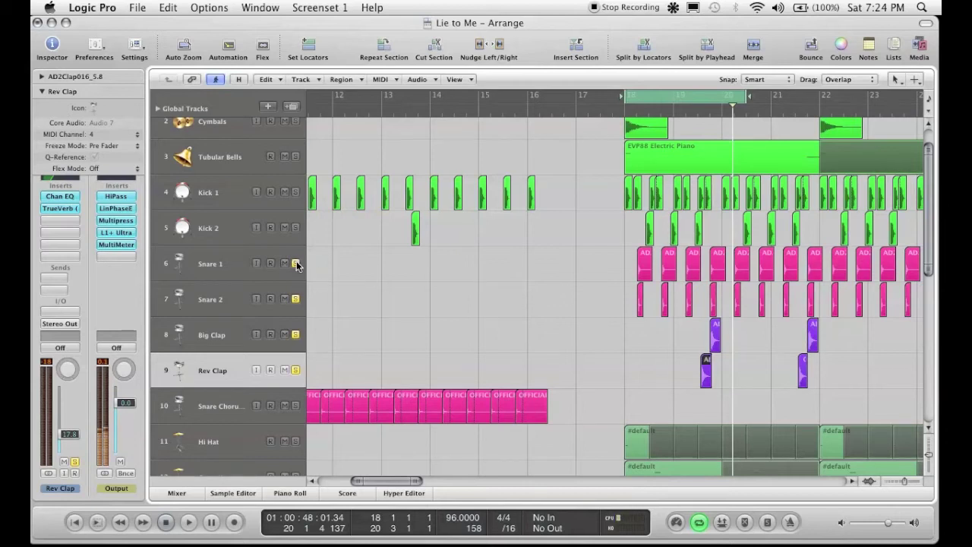
drag(295, 264, 296, 369)
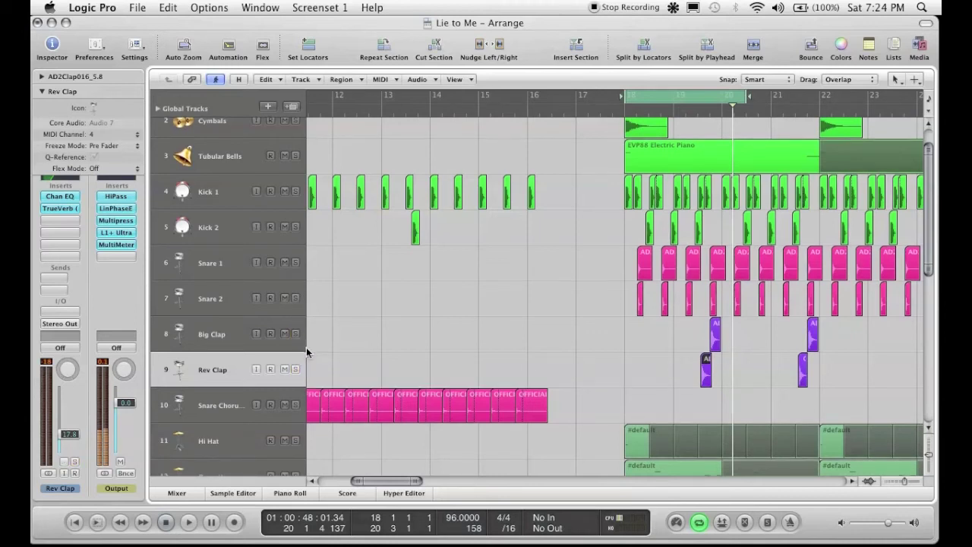
scroll(307, 351, down, 3)
drag(297, 430, 296, 440)
scroll(299, 427, down, 2)
scroll(301, 379, up, 2)
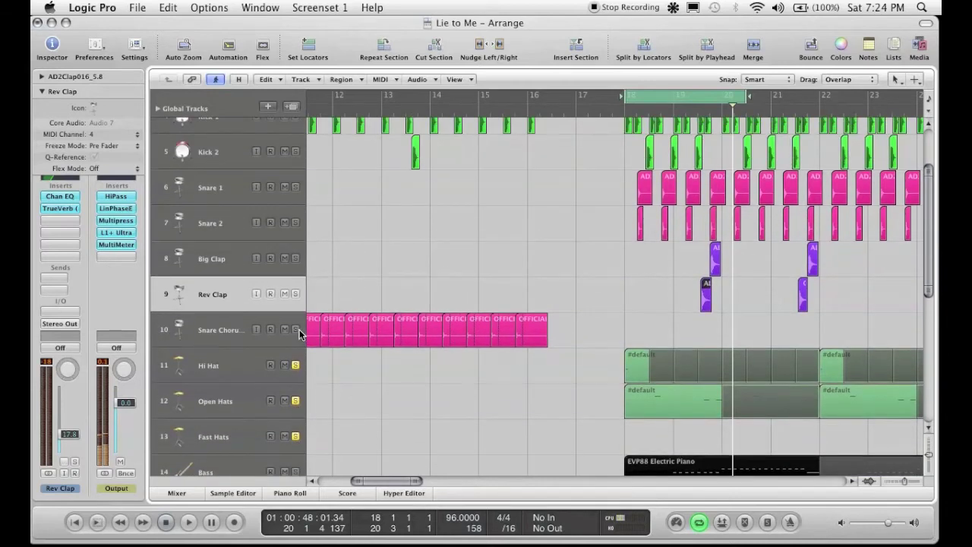
Add both claps, both snares, Kick 2 and Kick 1 to the soloed hat tracks
drag(295, 294, 297, 156)
scroll(295, 156, up, 1)
click(296, 135)
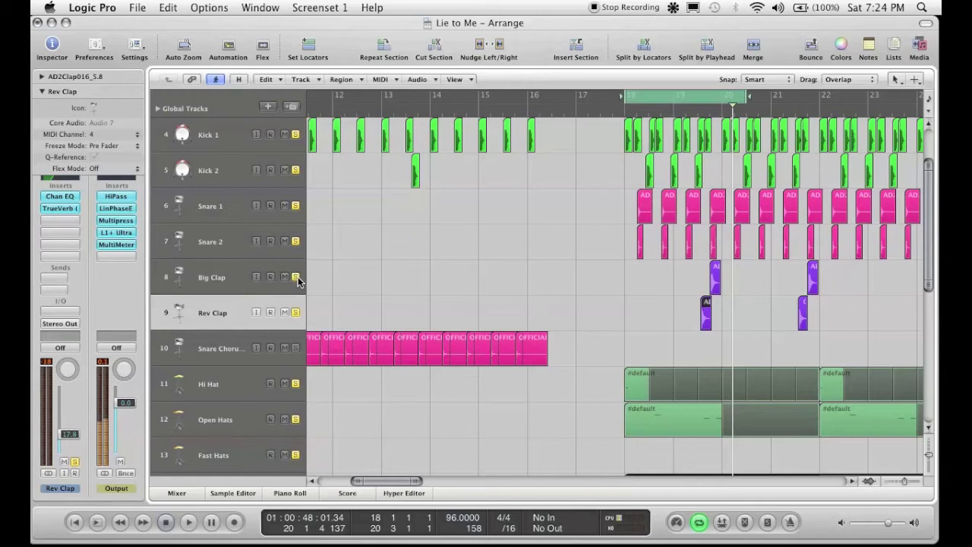
Unsolo Big Clap and Rev Clap and play the cycled section with only kicks, snares and hats
click(295, 312)
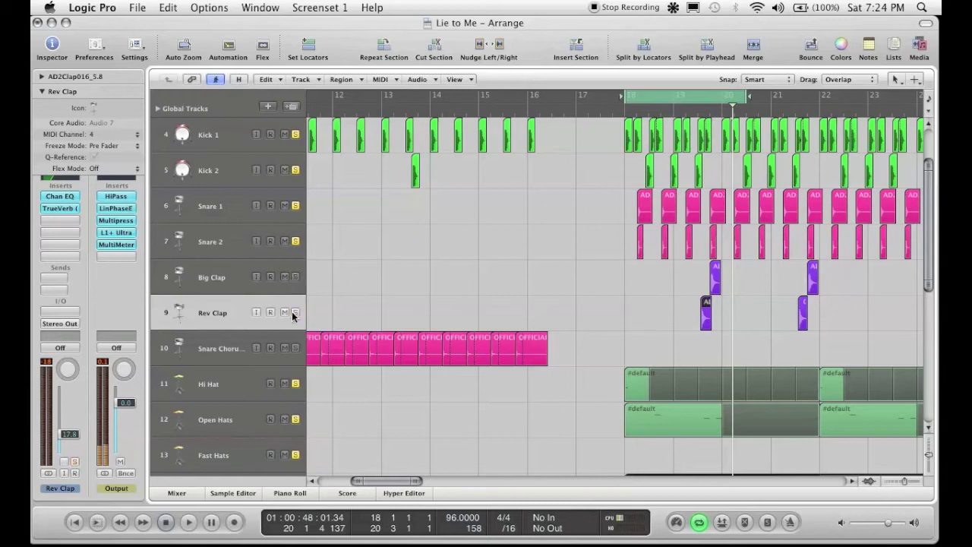
click(190, 523)
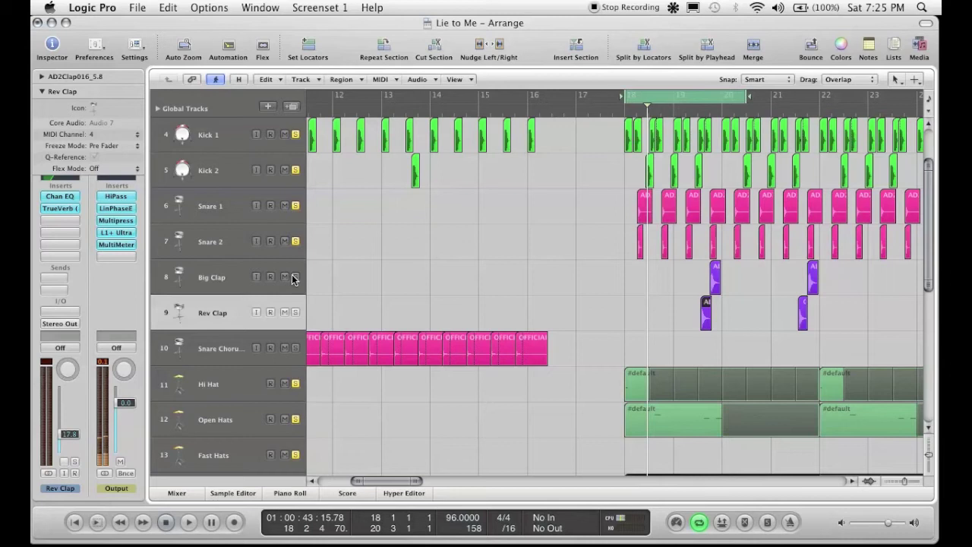
Solo Big Clap and Rev Clap again and play the cycled section with the claps layered into the drums
drag(296, 278, 295, 316)
key(space)
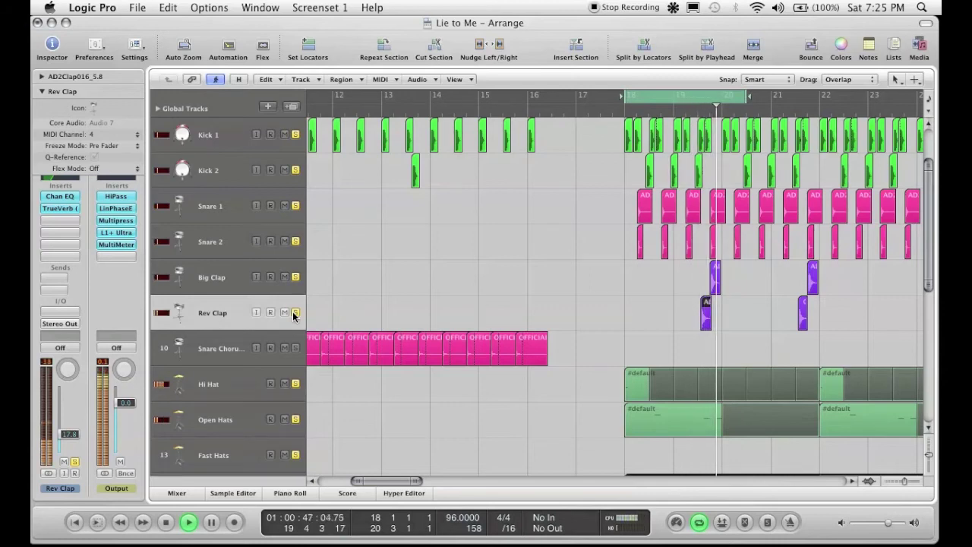
key(space)
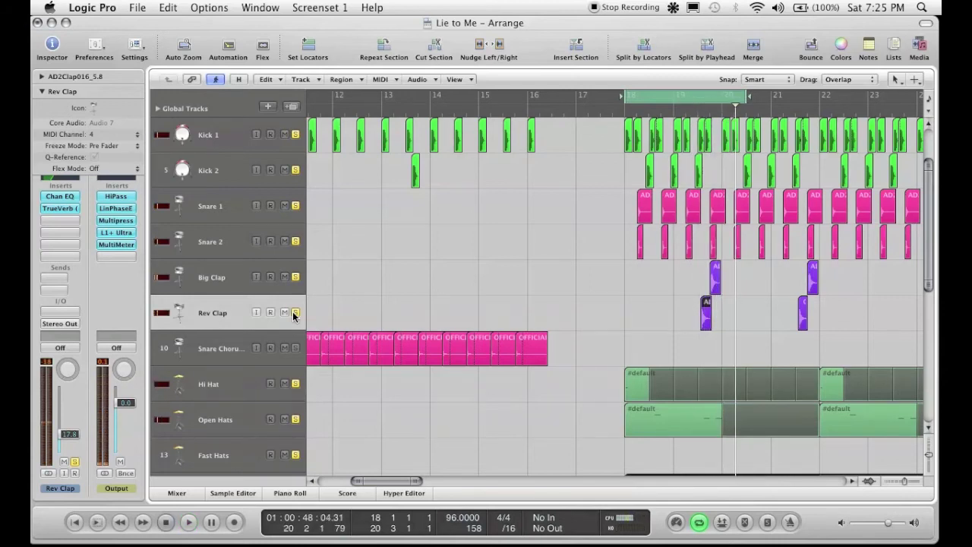